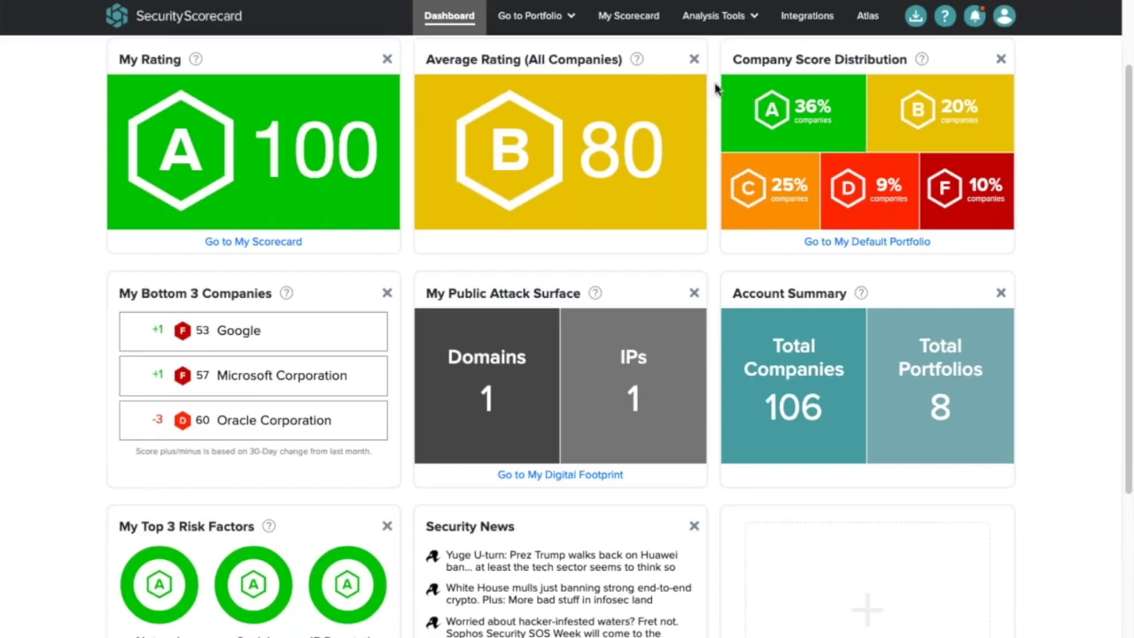
Open the shared Customer Demo portfolio and sort its companies by security score, lowest first.
{"action": "left_click", "coordinate": [537, 19]}
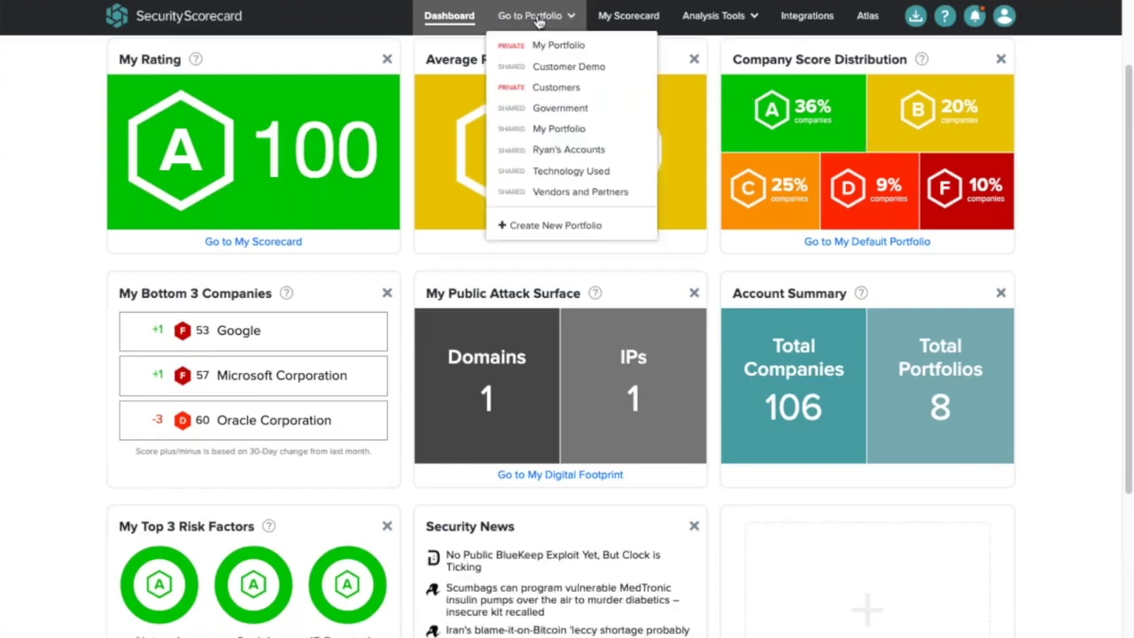
{"action": "left_click", "coordinate": [560, 68]}
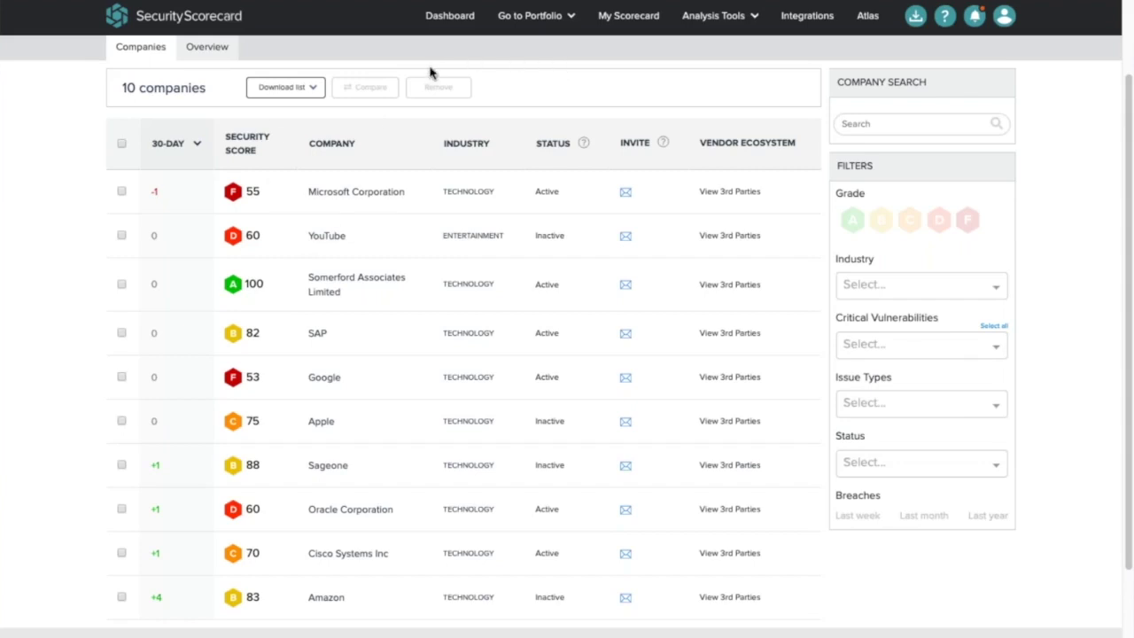
{"action": "left_click", "coordinate": [248, 144]}
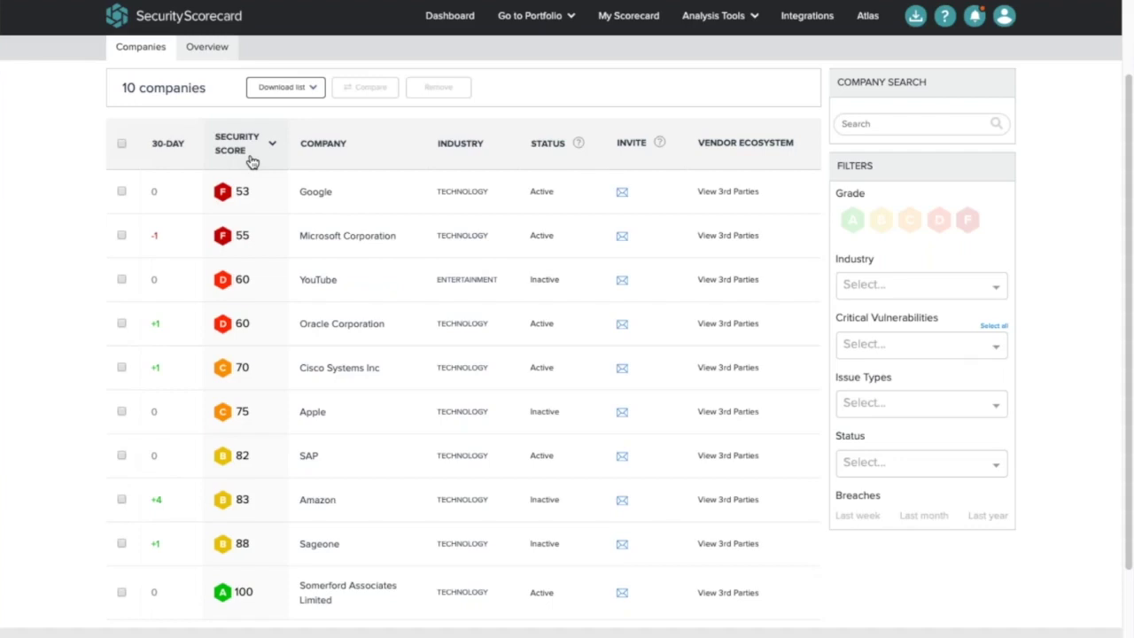
Open YouTube's scorecard and examine the expanded Application Security findings by severity.
{"action": "left_click", "coordinate": [310, 280]}
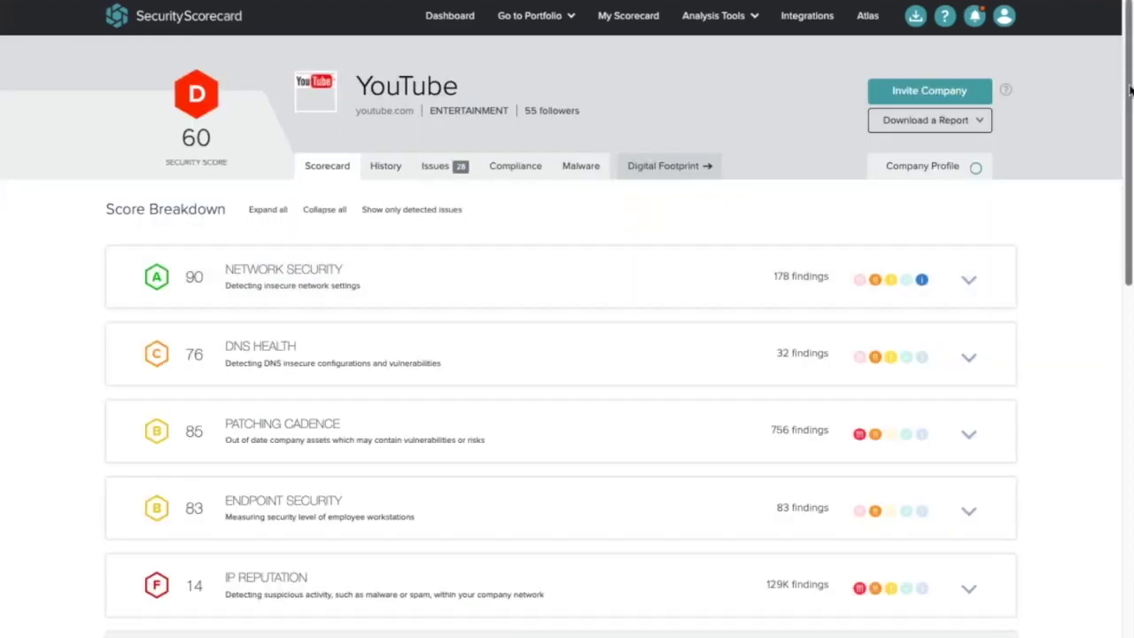
{"action": "left_click_drag", "start_coordinate": [1130, 93], "coordinate": [1131, 130]}
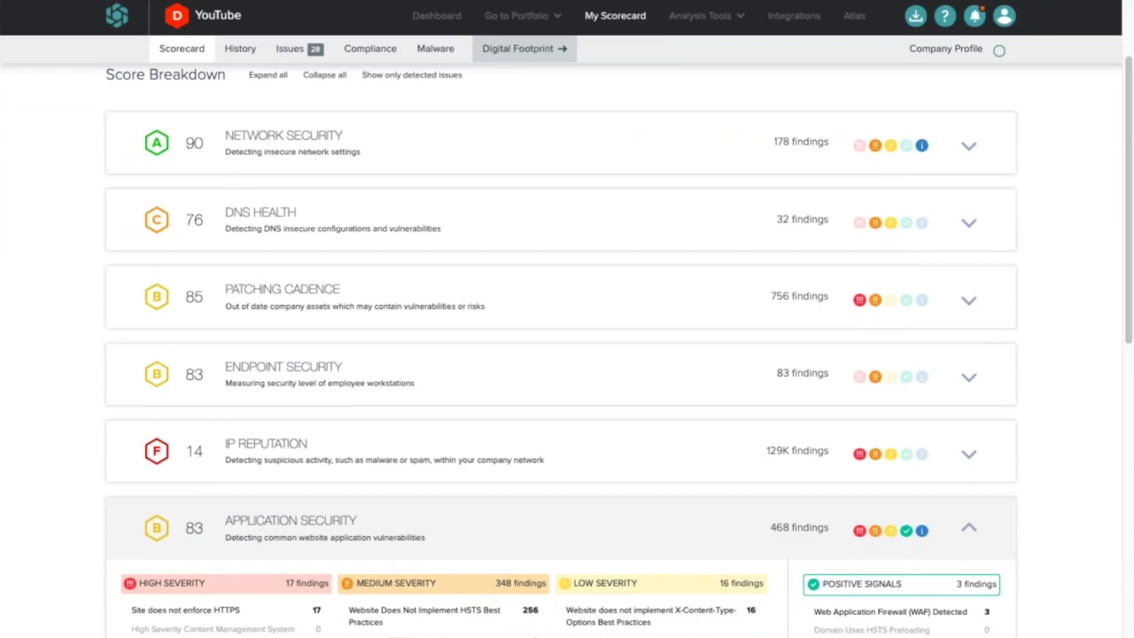
{"action": "left_click_drag", "start_coordinate": [1131, 155], "coordinate": [1131, 253]}
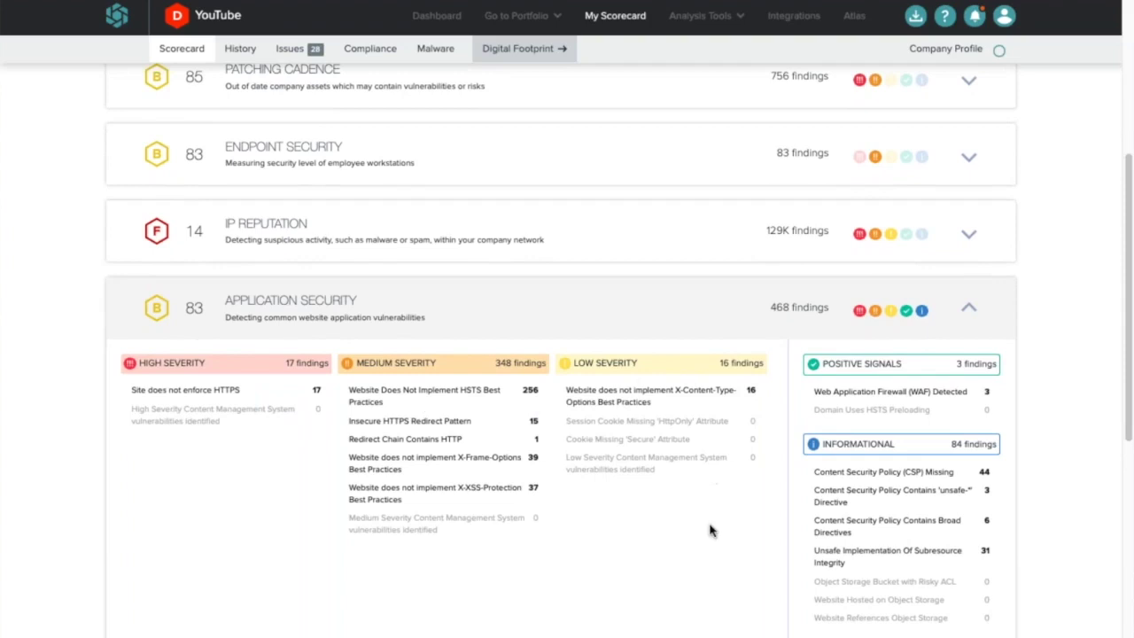
Open the X-XSS-Protection Best Practices issue and review its description, comparison to similar companies and findings list.
{"action": "left_click", "coordinate": [434, 496]}
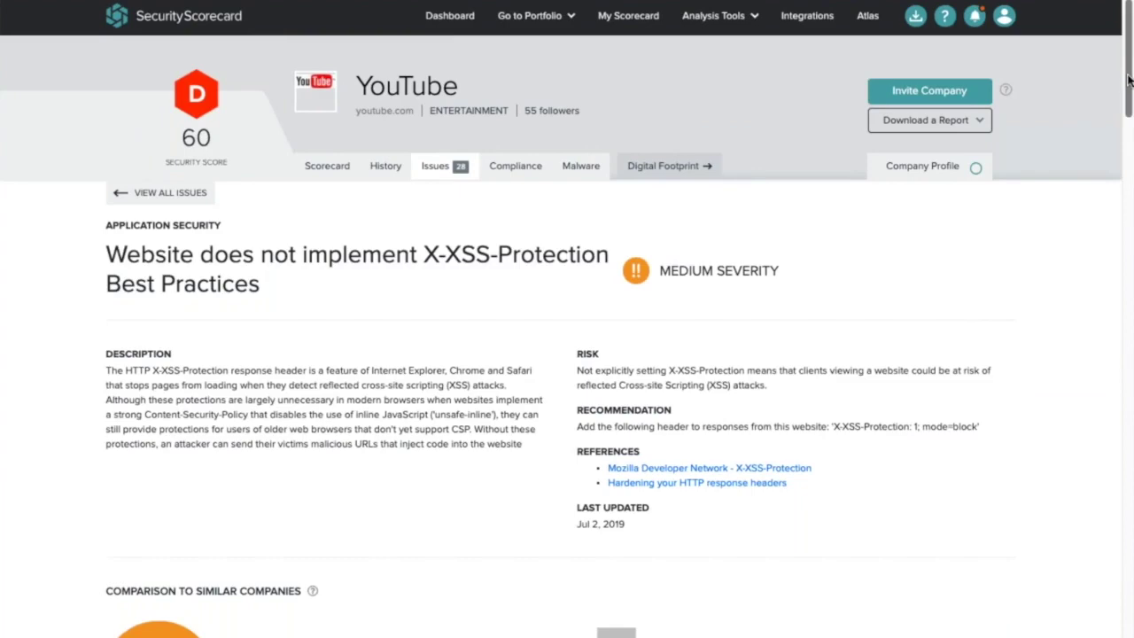
{"action": "left_click_drag", "start_coordinate": [1129, 80], "coordinate": [1129, 180]}
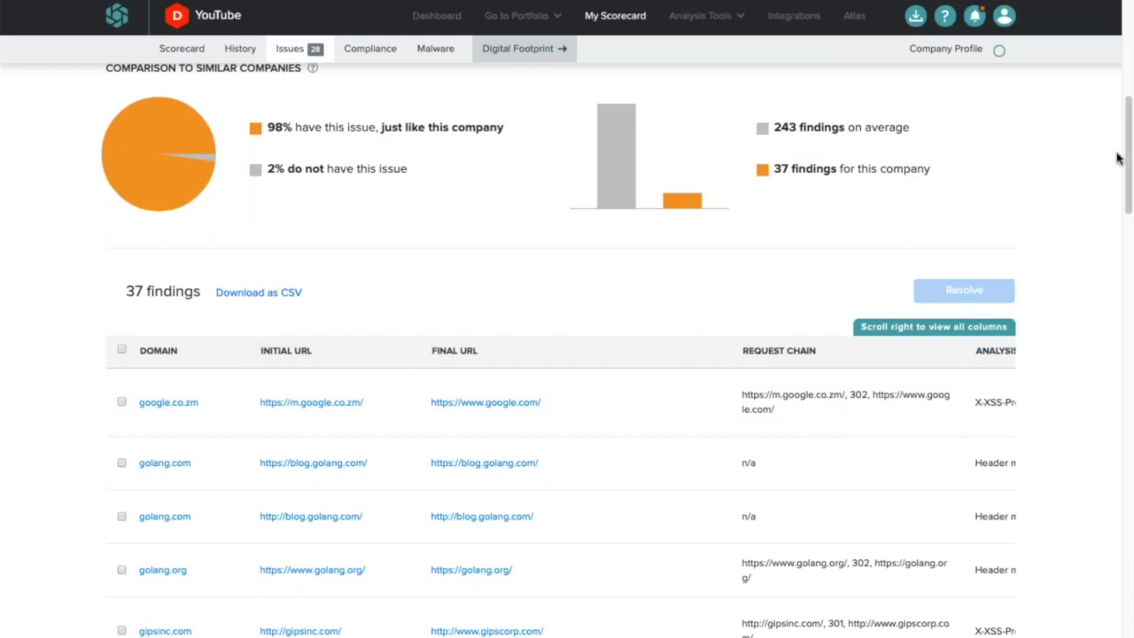
{"action": "left_click_drag", "start_coordinate": [1129, 153], "coordinate": [1123, 80]}
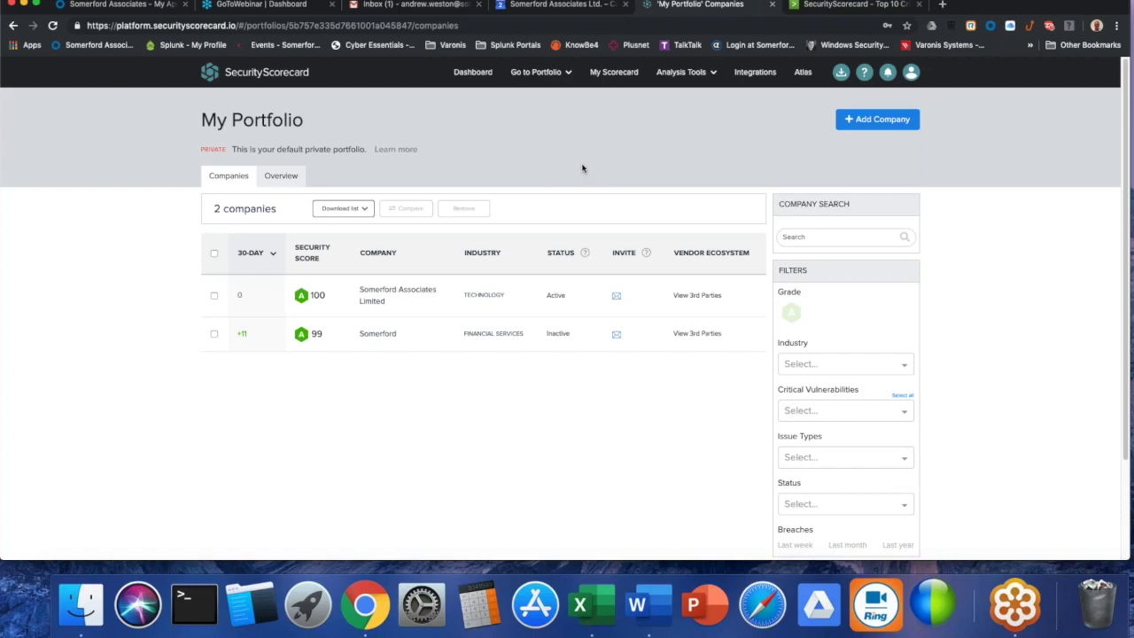
Switch to the SecurityScorecard app in Splunk and set My Domain to somerford.eu on the My SecurityScorecard dashboard.
{"action": "left_click", "coordinate": [823, 6]}
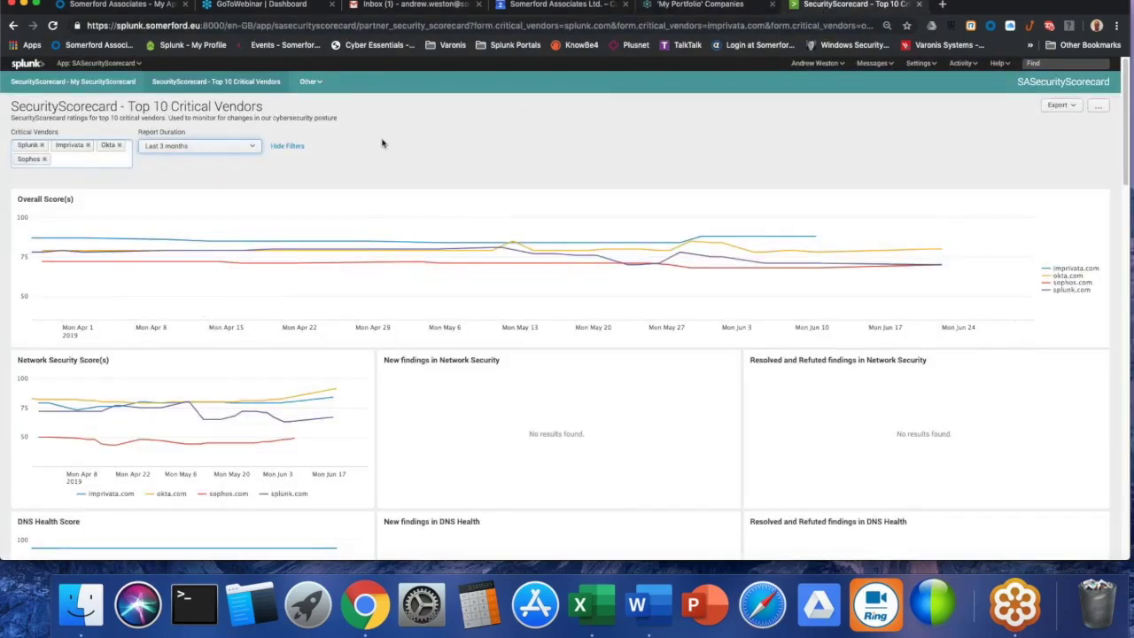
{"action": "left_click", "coordinate": [114, 86]}
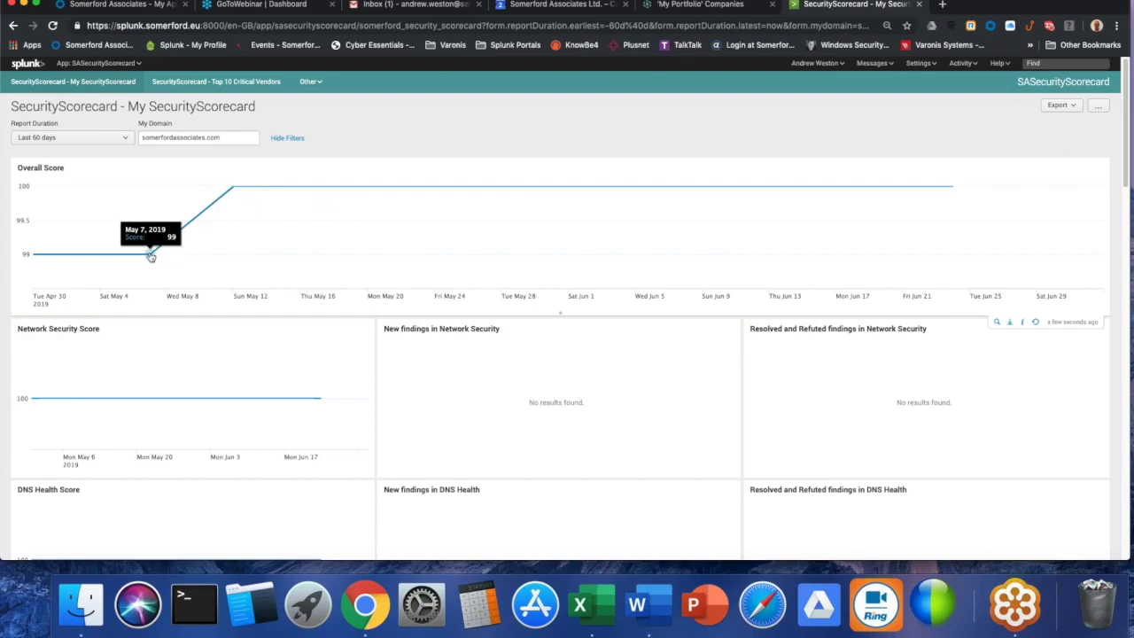
{"action": "triple_click", "coordinate": [231, 139]}
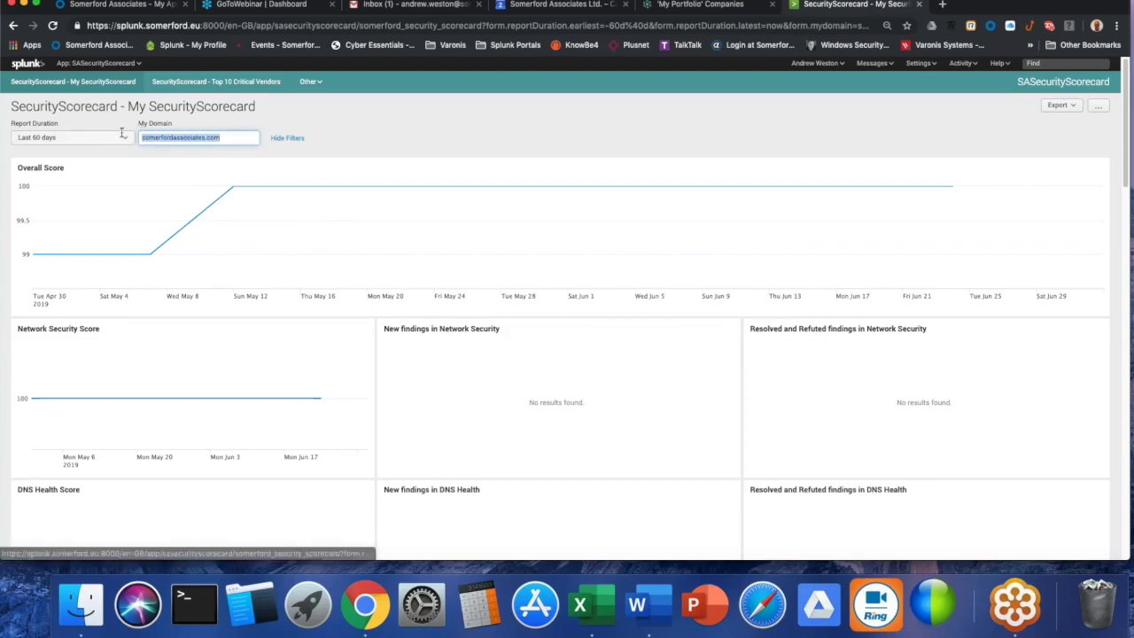
{"action": "type", "text": "somerford"}
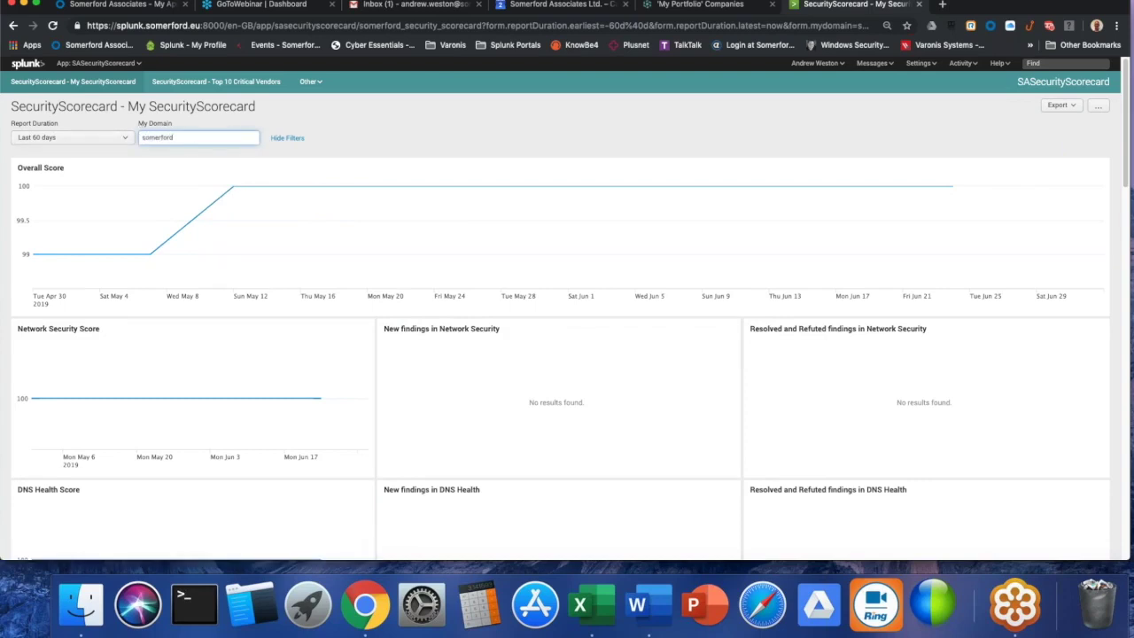
{"action": "type", "text": ".eu"}
{"action": "key", "text": "Return"}
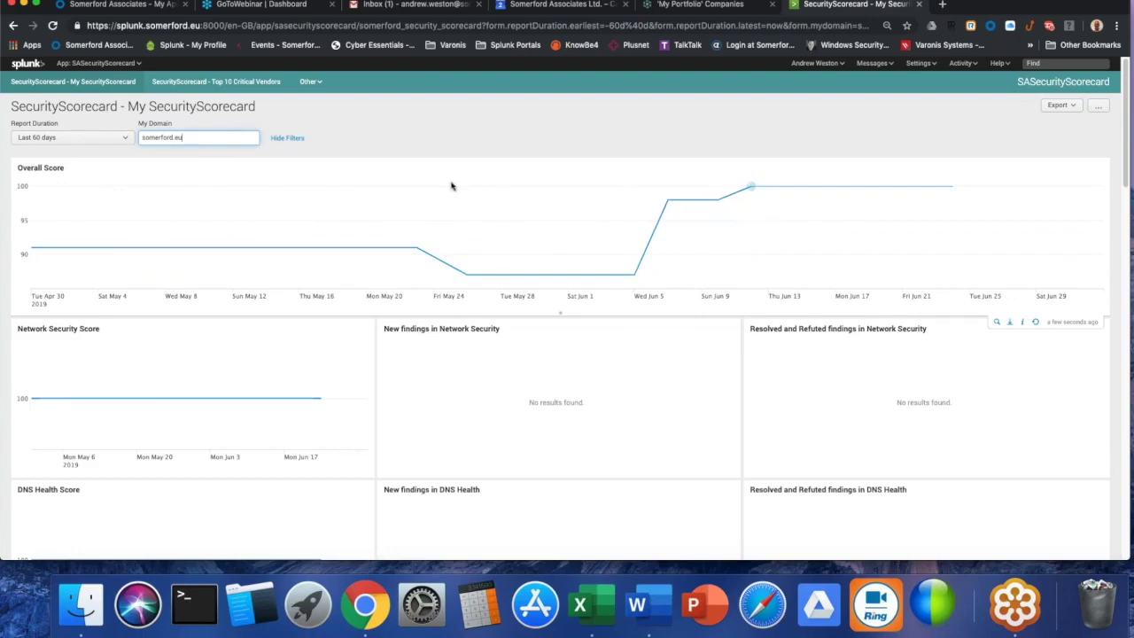
Examine the overall score trend and the individual network security, DNS health and patching cadence charts for the domain.
{"action": "scroll", "coordinate": [446, 188], "scroll_direction": "down", "scroll_amount": 1}
{"action": "scroll", "coordinate": [446, 188], "scroll_direction": "down", "scroll_amount": 2}
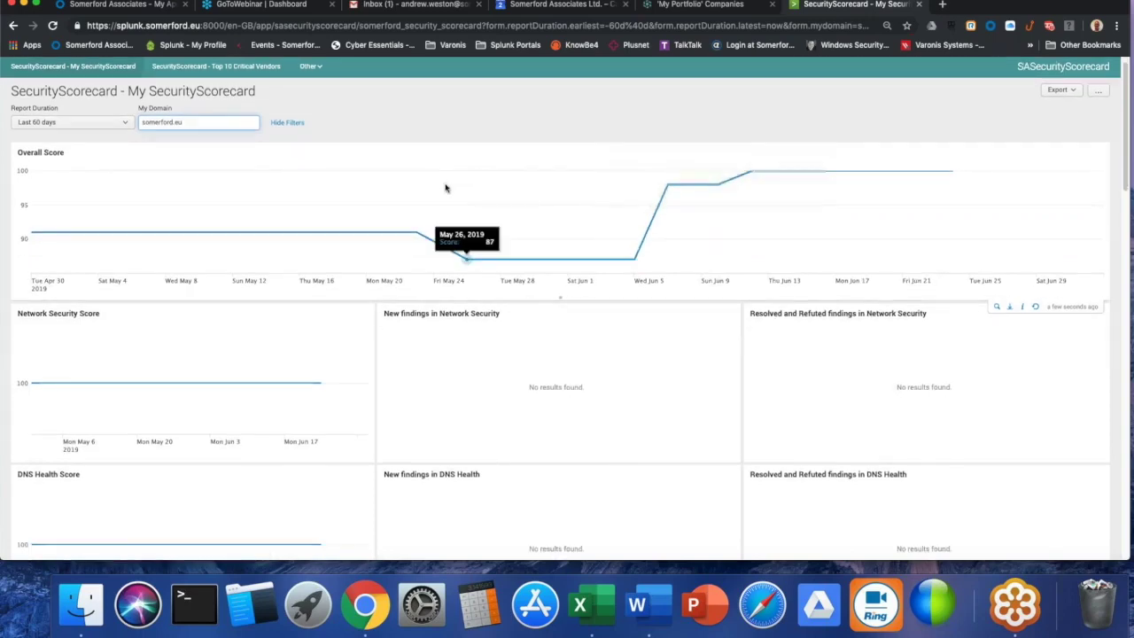
{"action": "scroll", "coordinate": [446, 188], "scroll_direction": "down", "scroll_amount": 10}
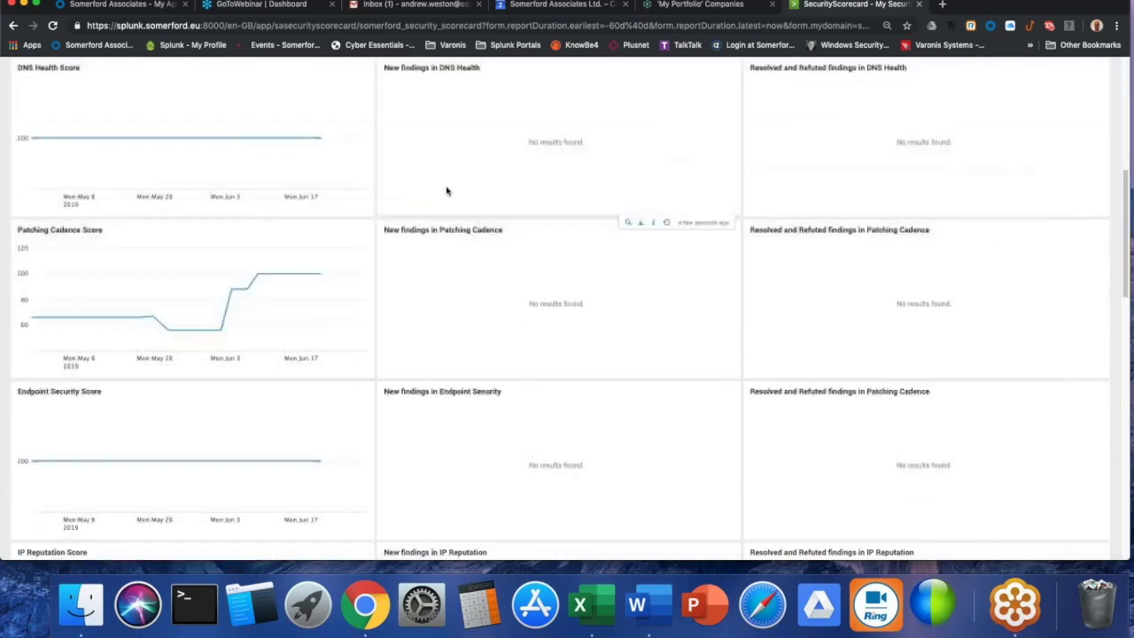
{"action": "scroll", "coordinate": [184, 223], "scroll_direction": "up", "scroll_amount": 10}
{"action": "scroll", "coordinate": [185, 224], "scroll_direction": "down", "scroll_amount": 5}
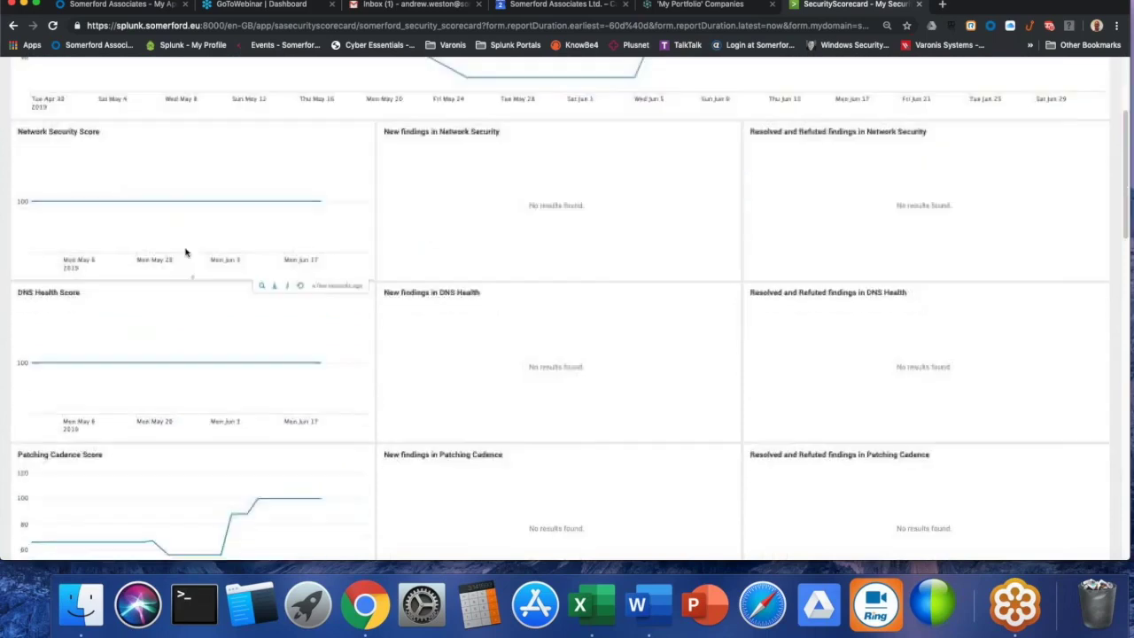
{"action": "scroll", "coordinate": [173, 265], "scroll_direction": "down", "scroll_amount": 3}
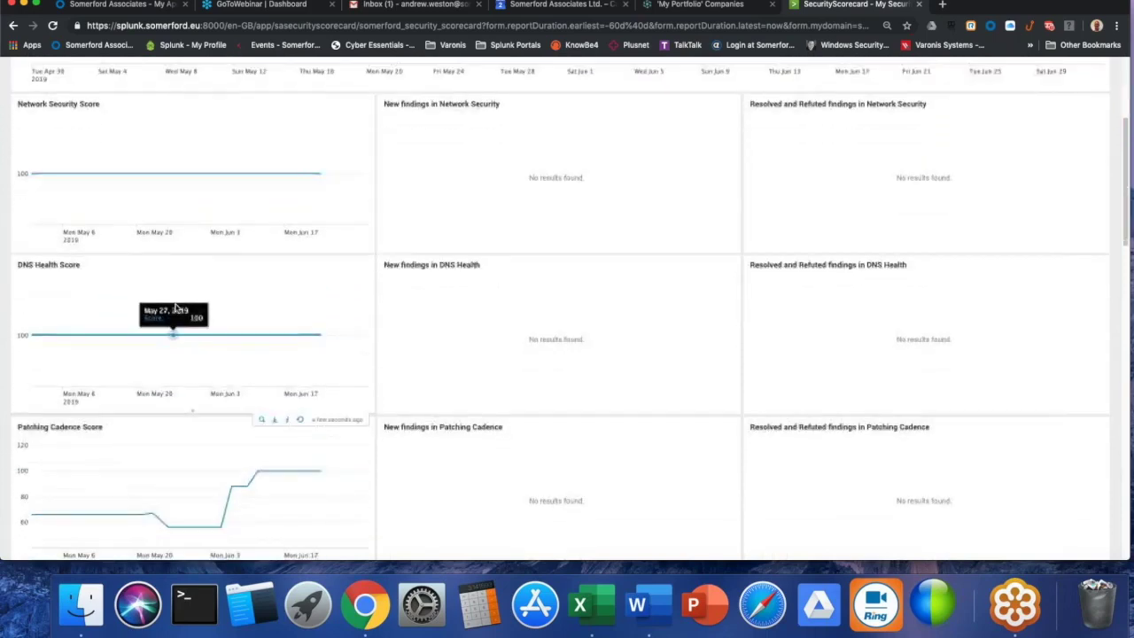
{"action": "scroll", "coordinate": [204, 323], "scroll_direction": "down", "scroll_amount": 4}
{"action": "scroll", "coordinate": [222, 332], "scroll_direction": "up", "scroll_amount": 10}
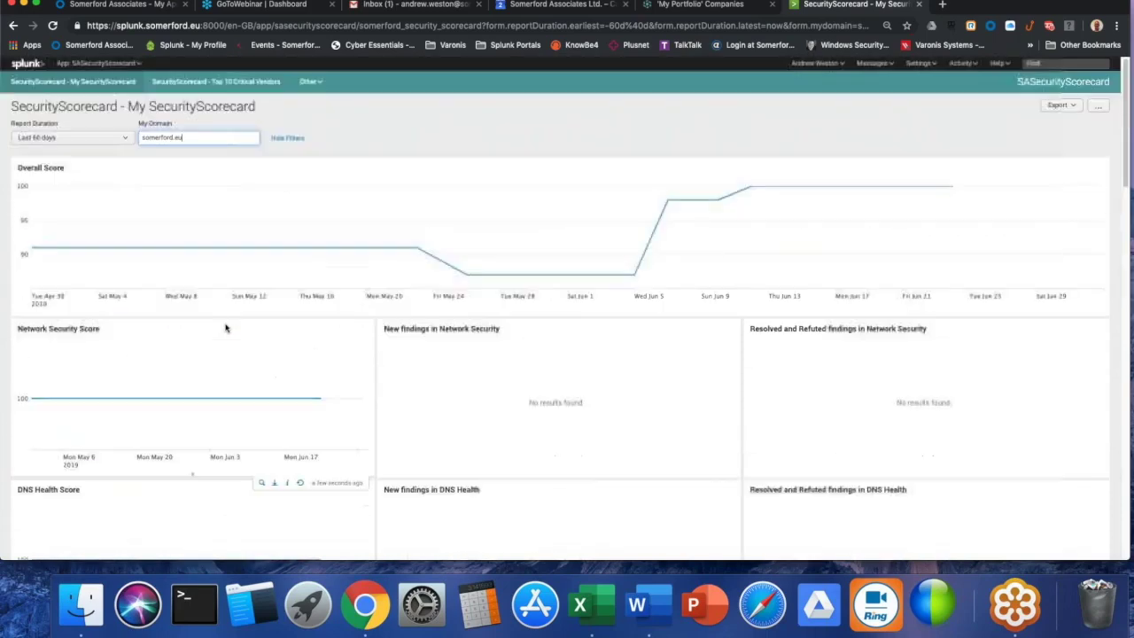
Open the Top 10 Critical Vendors dashboard and set its report duration to run from 3 quarters ago until now.
{"action": "left_click", "coordinate": [226, 84]}
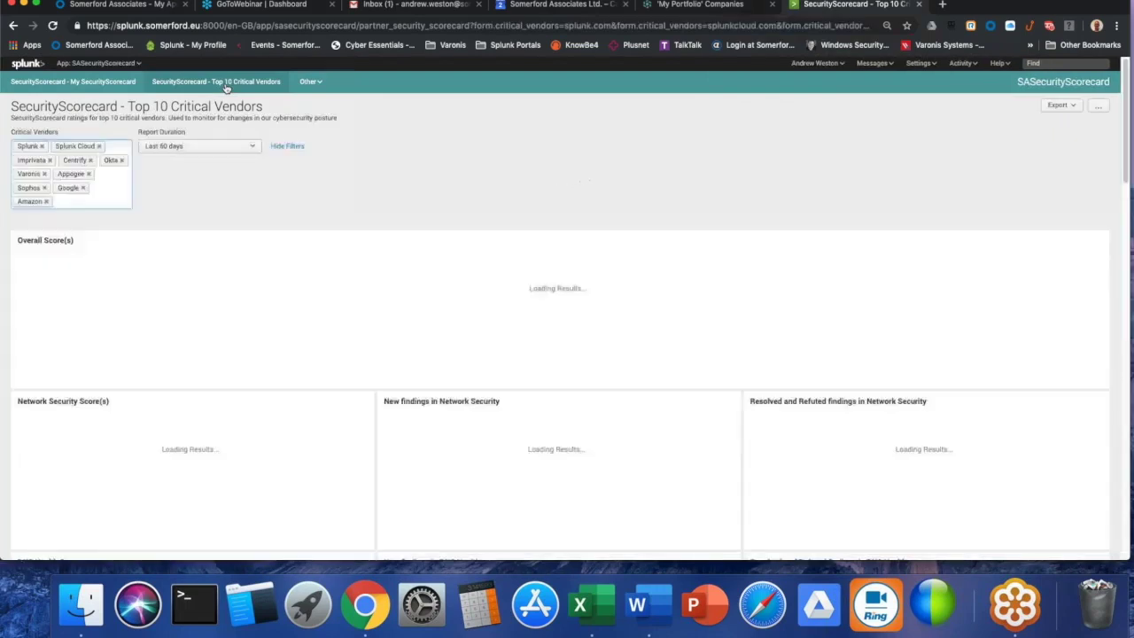
{"action": "left_click", "coordinate": [248, 149]}
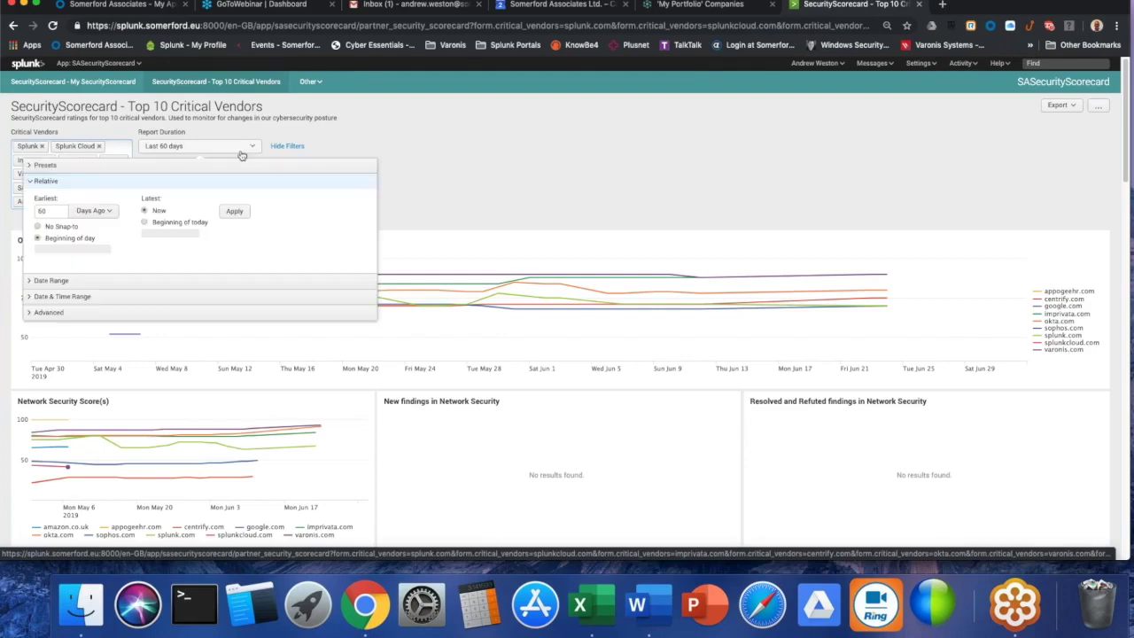
{"action": "double_click", "coordinate": [49, 213]}
{"action": "type", "text": "3"}
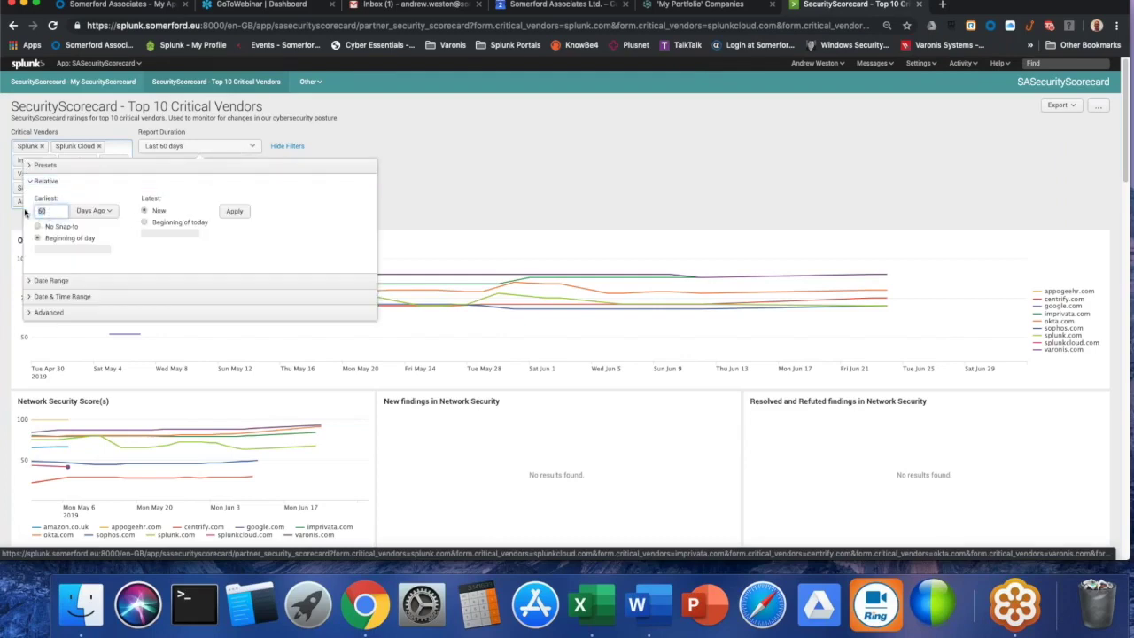
{"action": "left_click", "coordinate": [85, 211]}
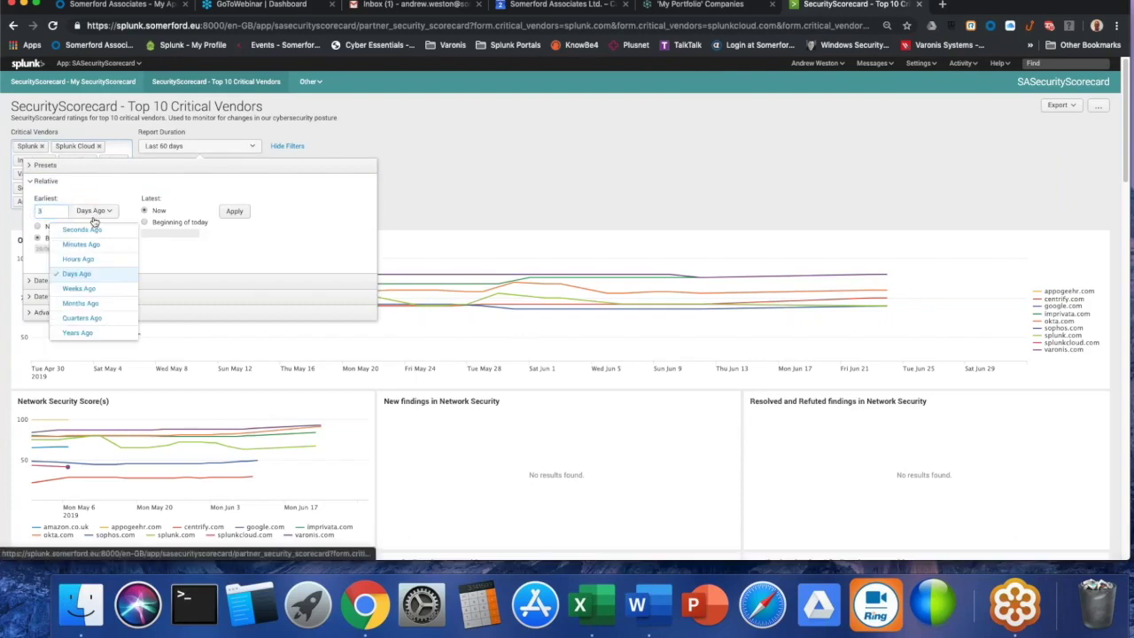
{"action": "left_click", "coordinate": [94, 323]}
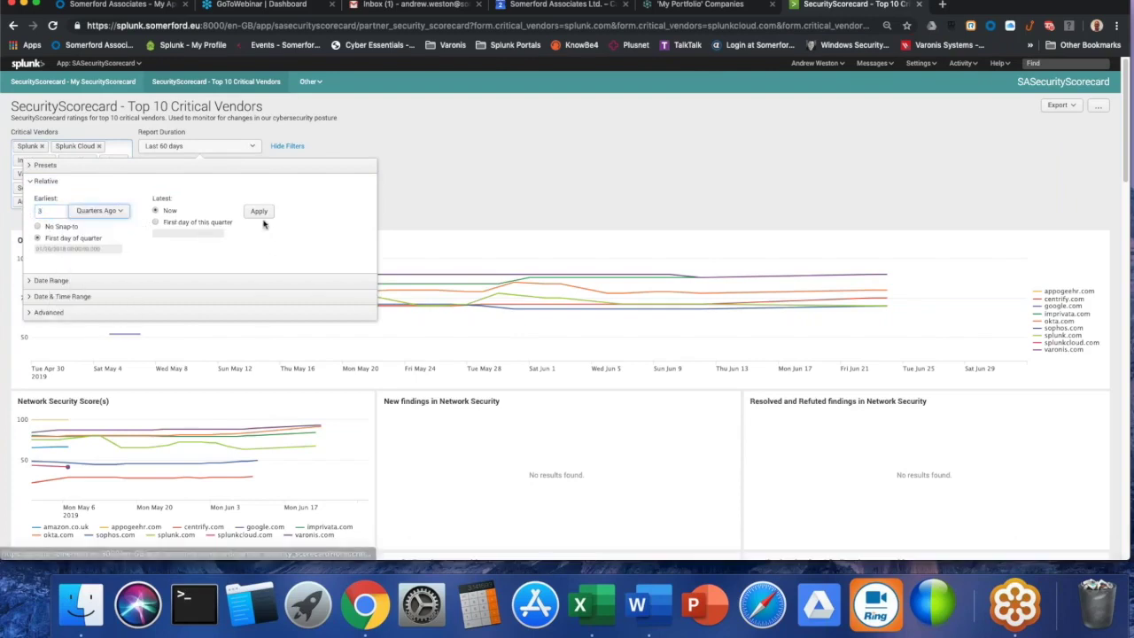
{"action": "left_click", "coordinate": [258, 213]}
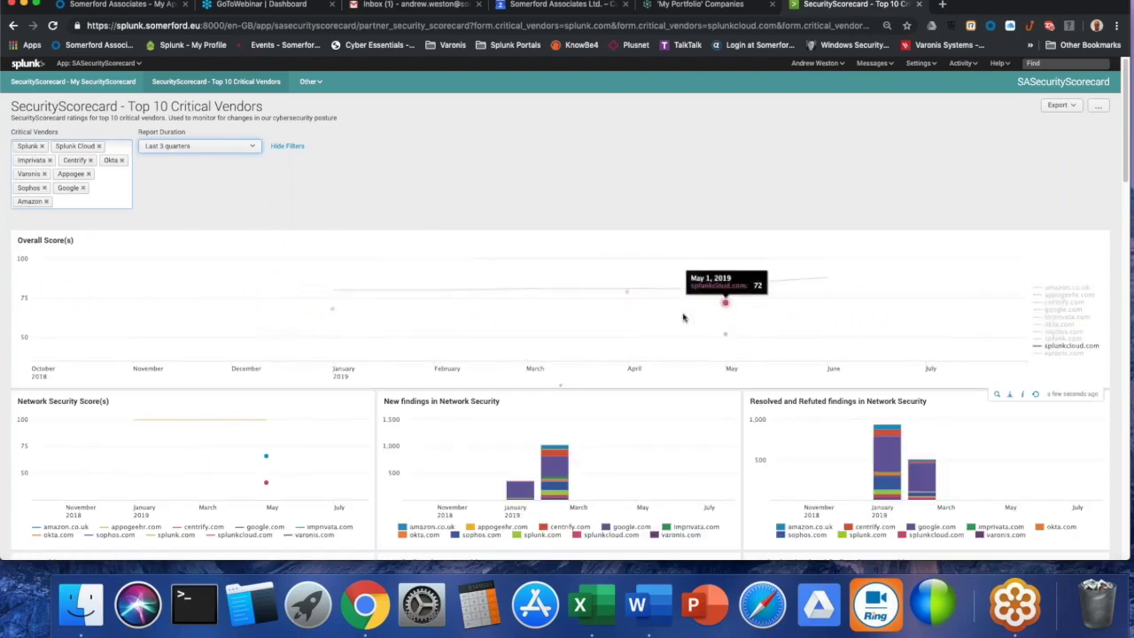
Shorten the critical vendors' report duration to the last 1 quarter.
{"action": "scroll", "coordinate": [683, 318], "scroll_direction": "down", "scroll_amount": 1}
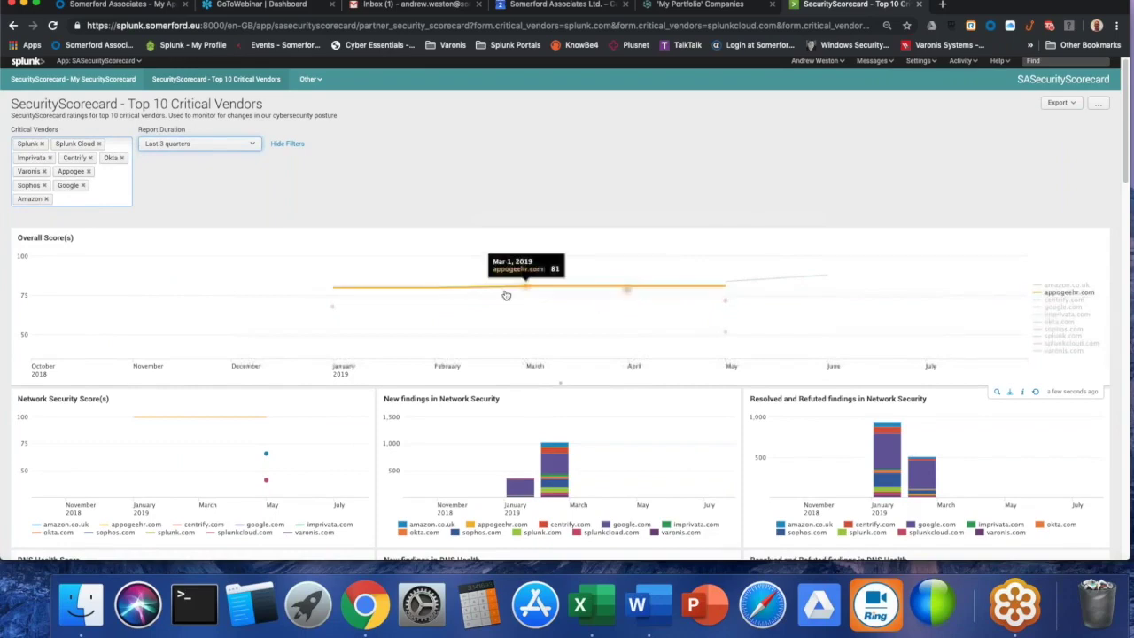
{"action": "scroll", "coordinate": [506, 295], "scroll_direction": "down", "scroll_amount": 1}
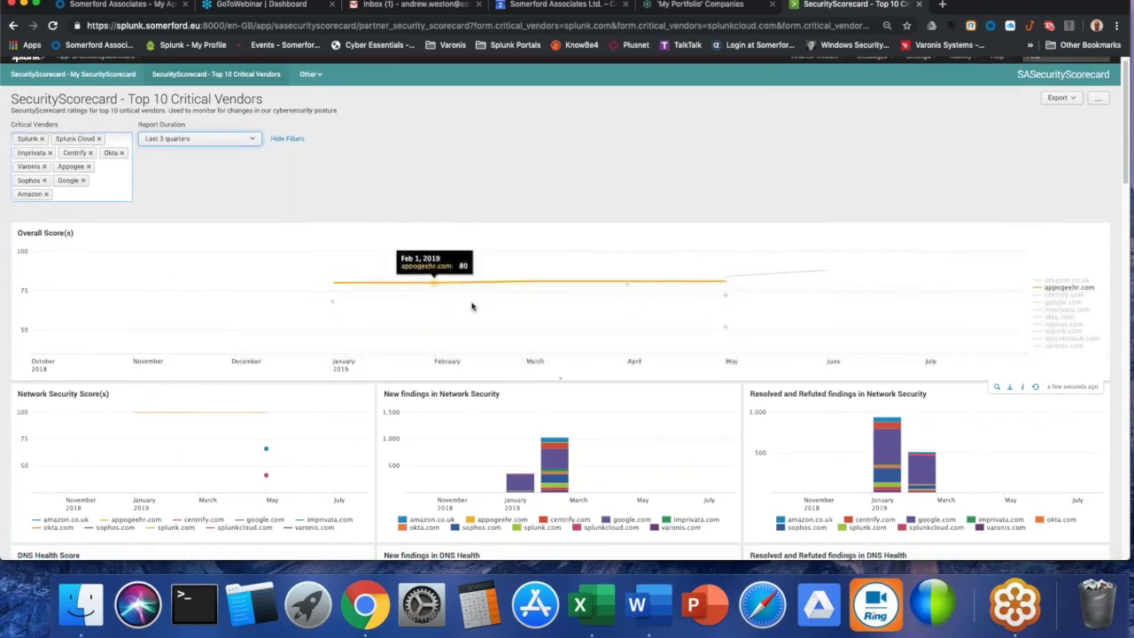
{"action": "left_click", "coordinate": [198, 137]}
{"action": "left_click", "coordinate": [48, 201]}
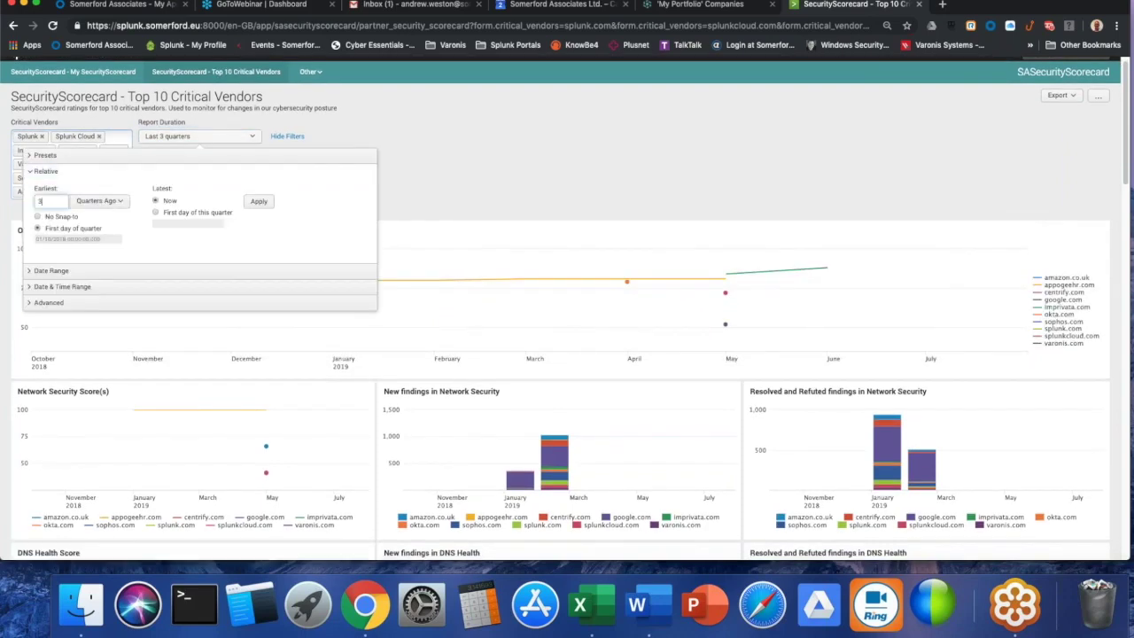
{"action": "type", "text": "1"}
{"action": "left_click", "coordinate": [256, 202]}
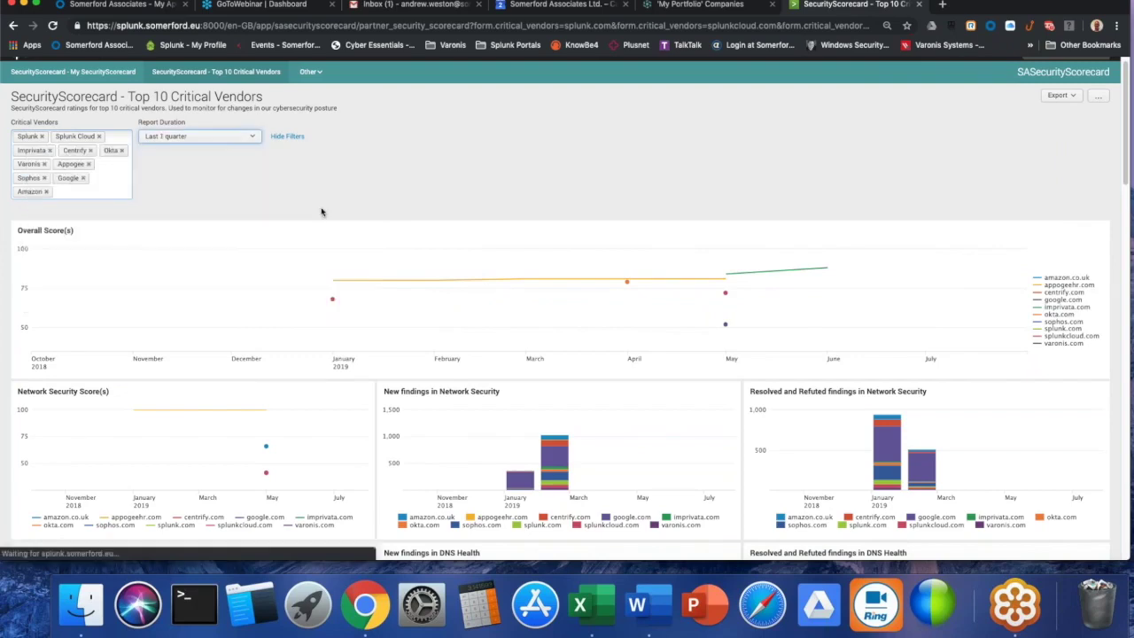